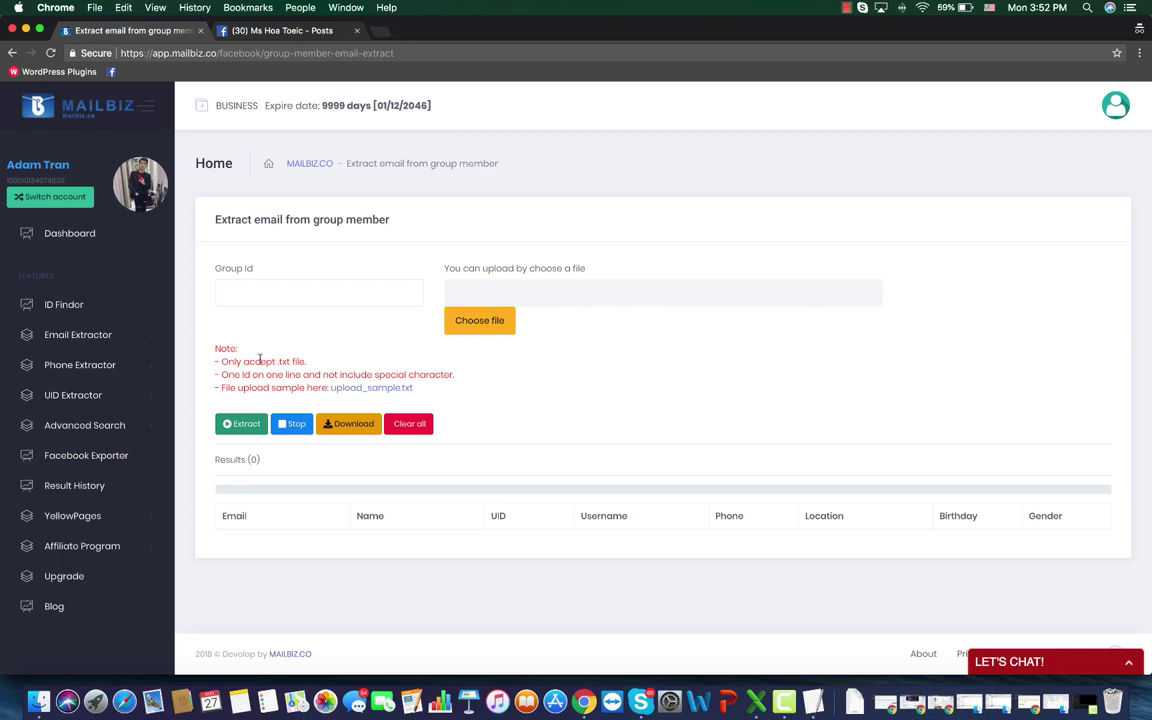
# Go from the group member email extractor to Advanced Search's Find group by keyword page.
pyautogui.click(100, 340)
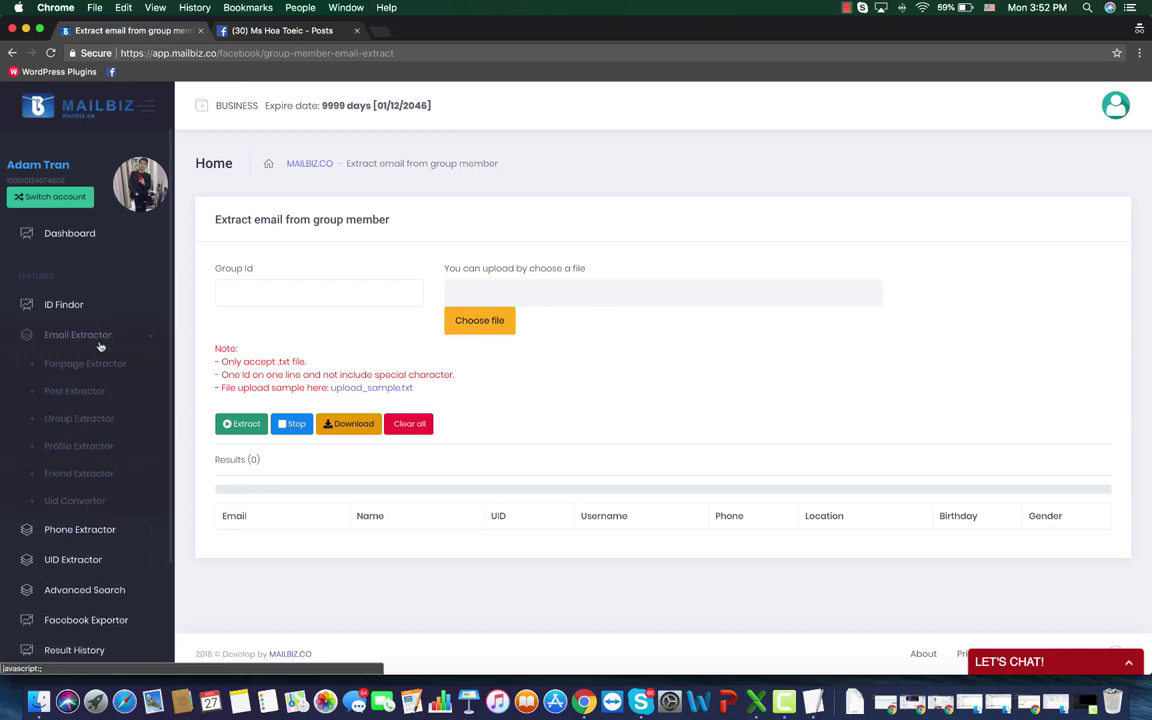
pyautogui.click(60, 418)
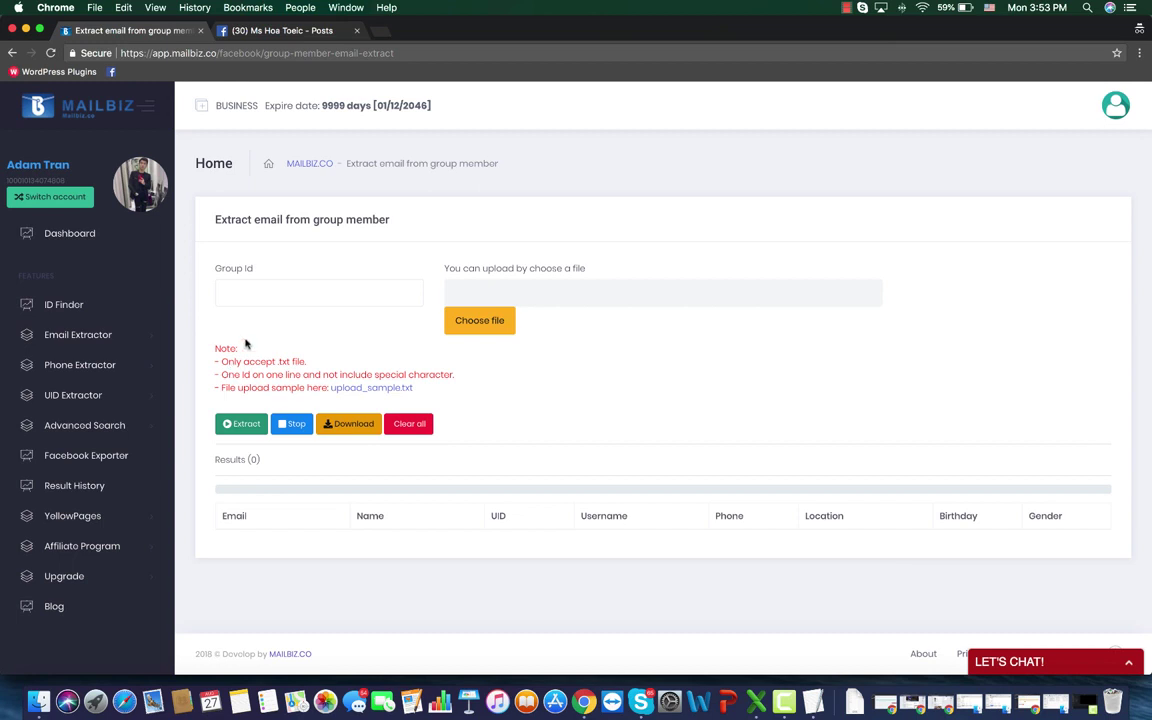
pyautogui.click(129, 437)
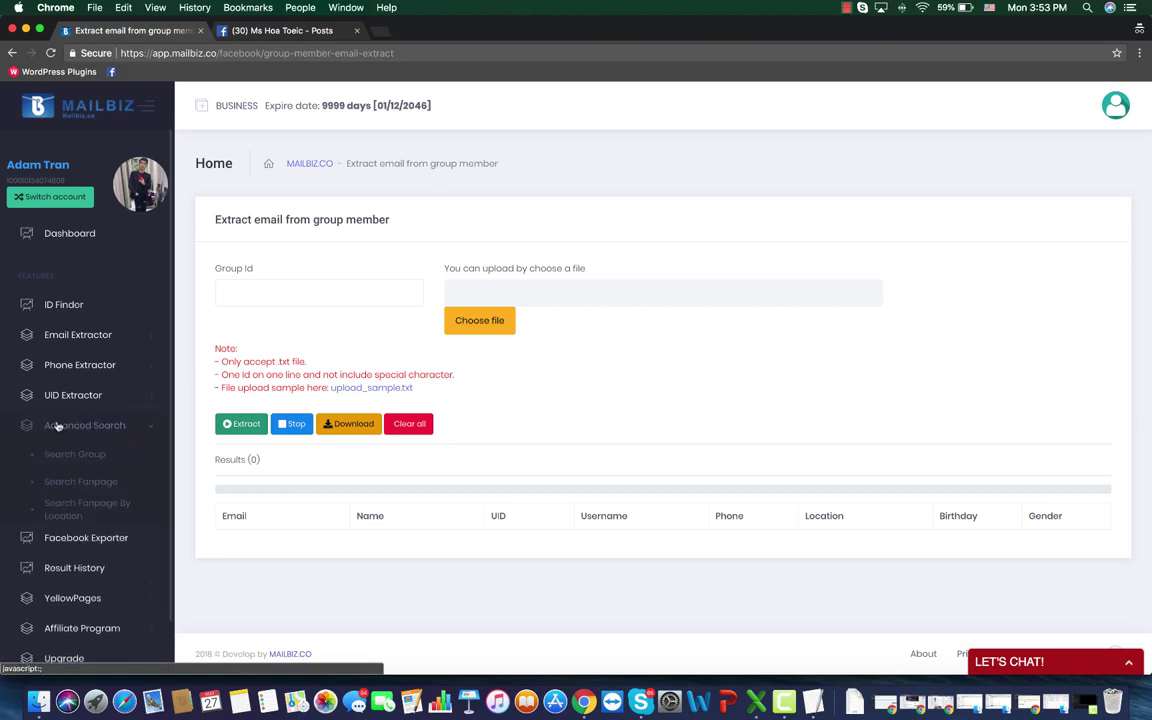
pyautogui.click(100, 458)
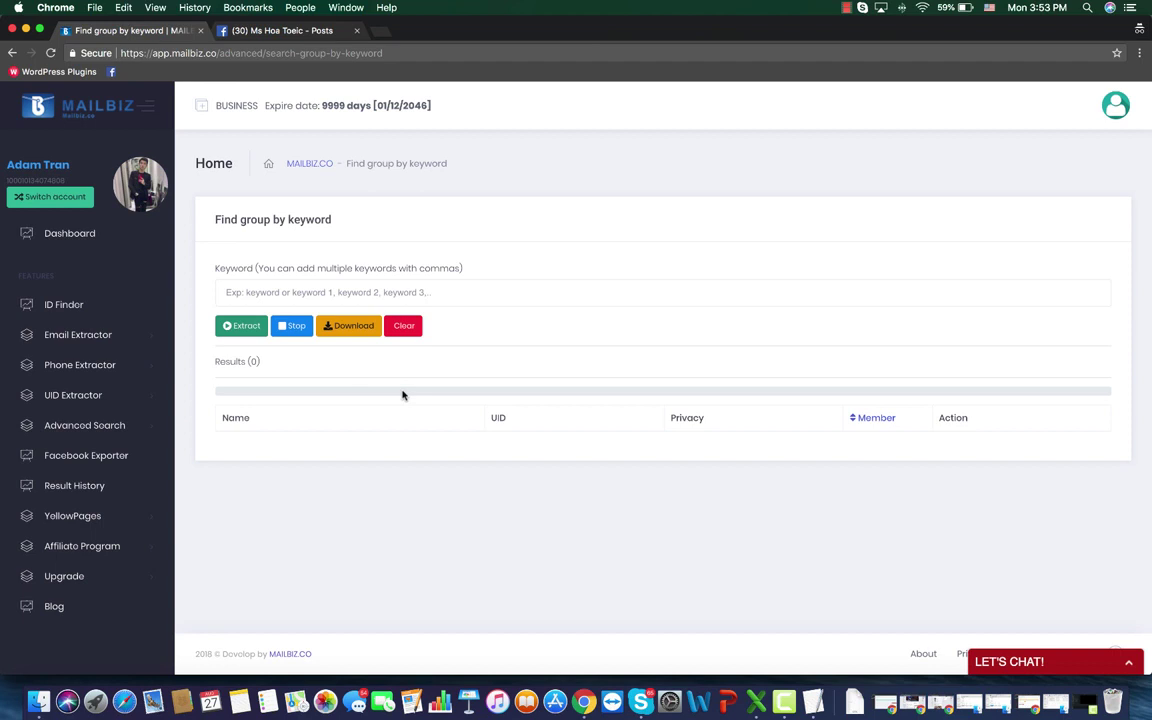
# Search groups for the keyword 'making money online'.
pyautogui.click(287, 294)
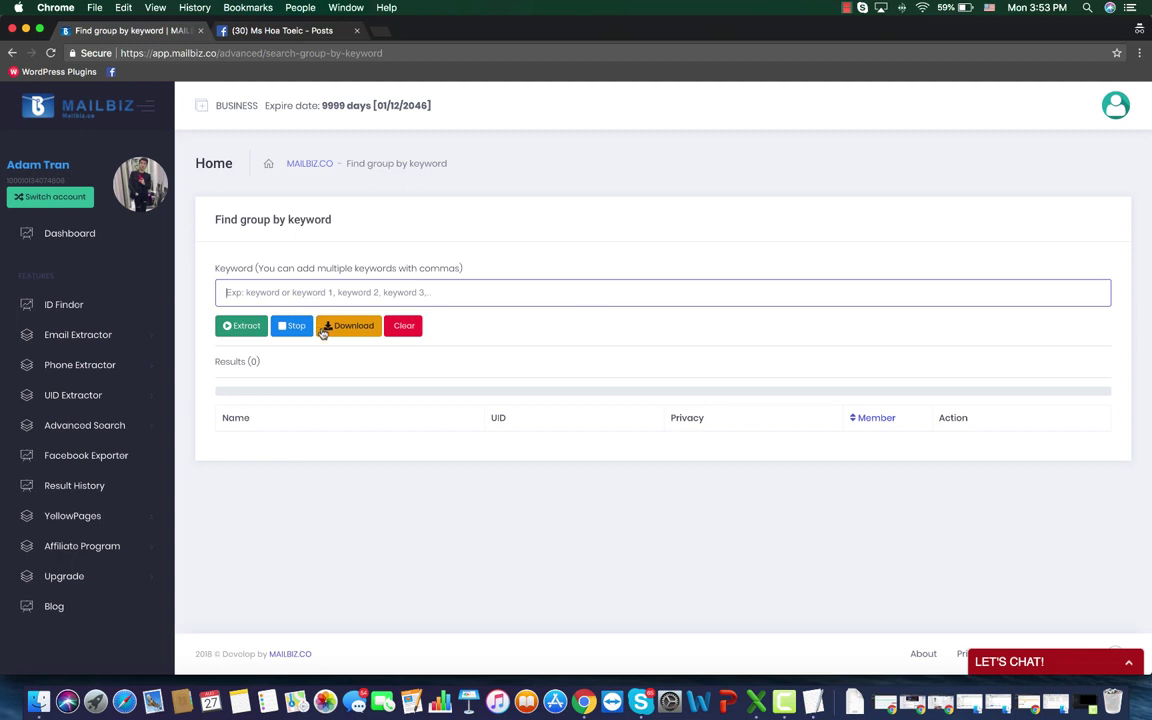
pyautogui.write('maki')
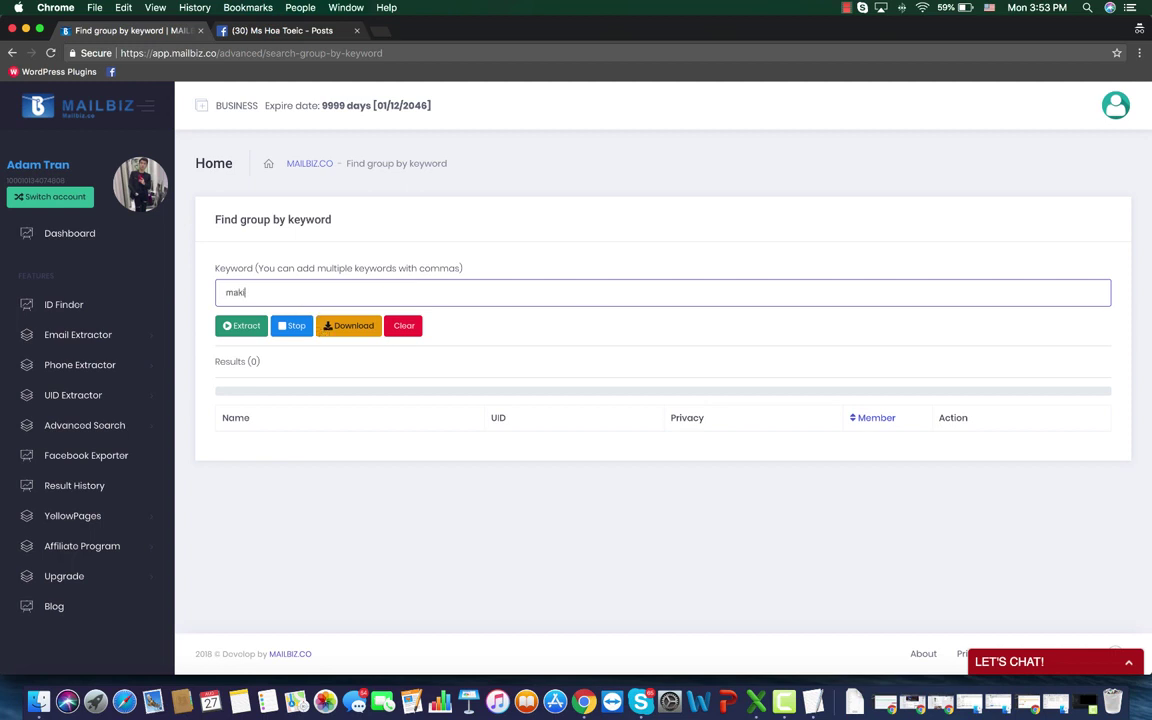
pyautogui.write('g')
pyautogui.press('BackSpace')
pyautogui.write('ng money online')
pyautogui.click(238, 327)
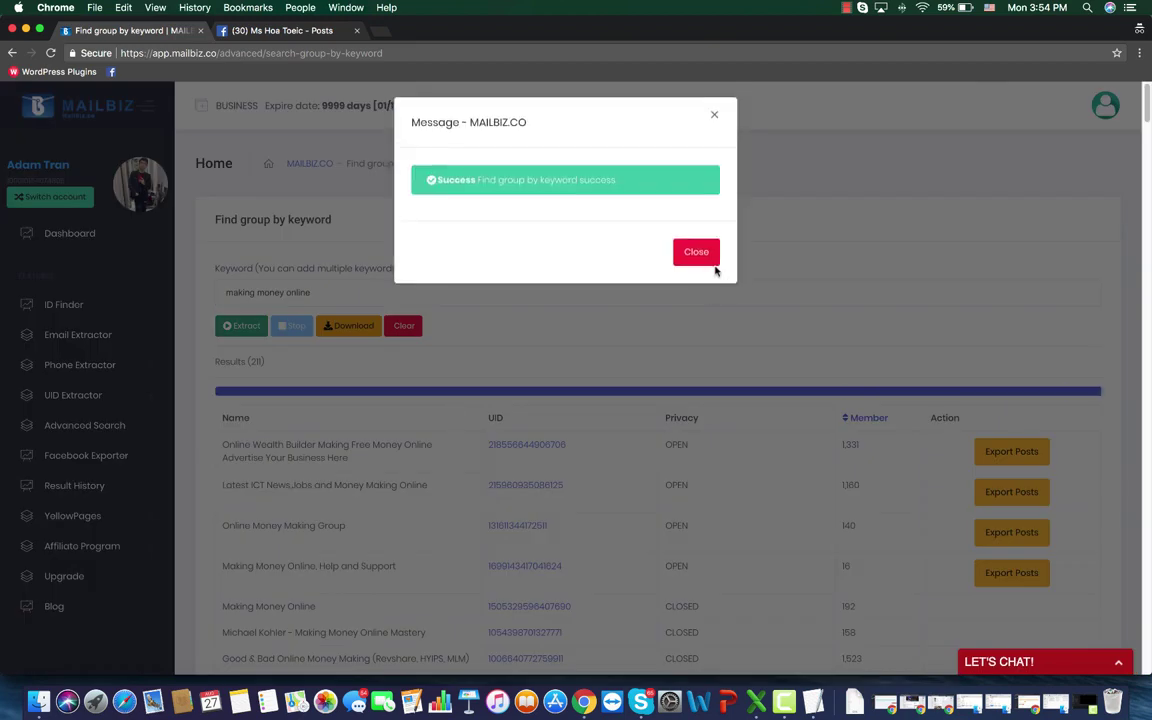
# Download the 211 group results as find_group_fhil.csv and open it in Excel.
pyautogui.click(697, 251)
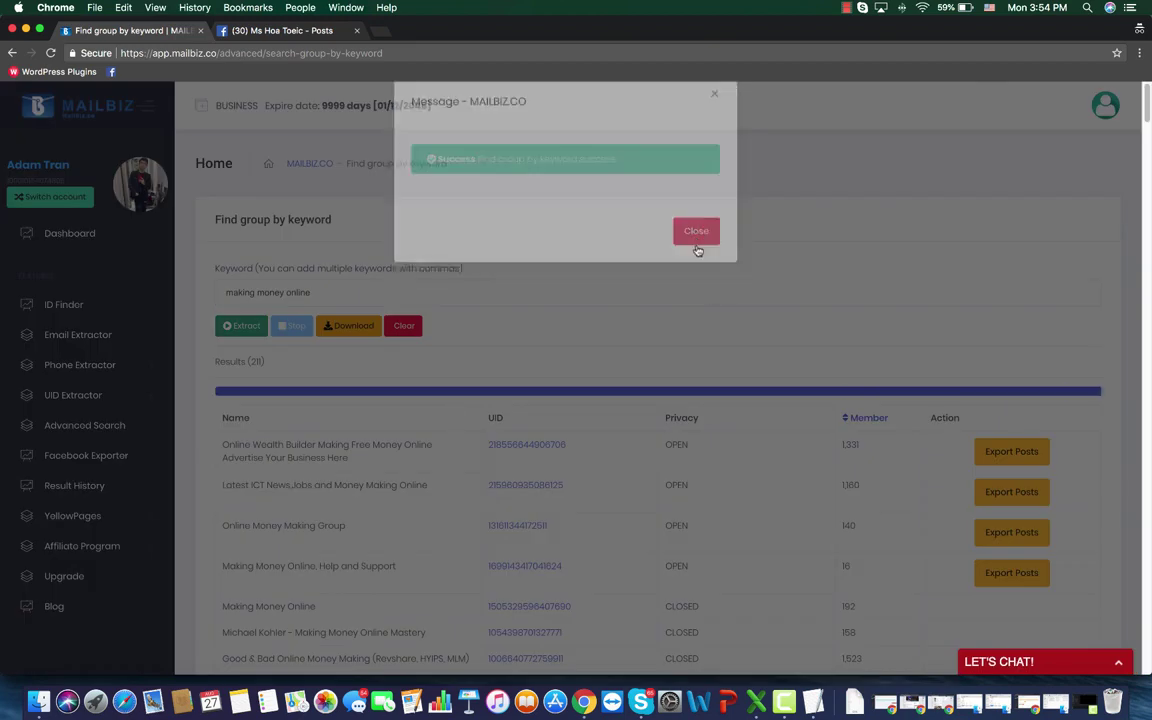
pyautogui.click(352, 327)
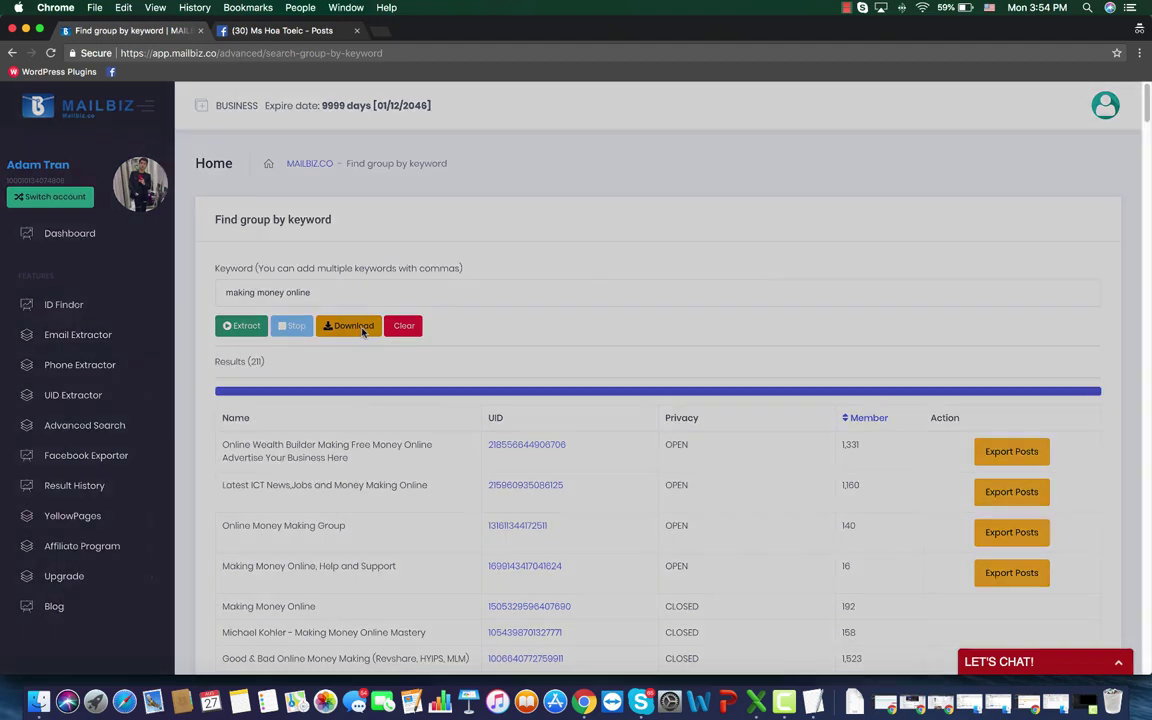
pyautogui.click(707, 339)
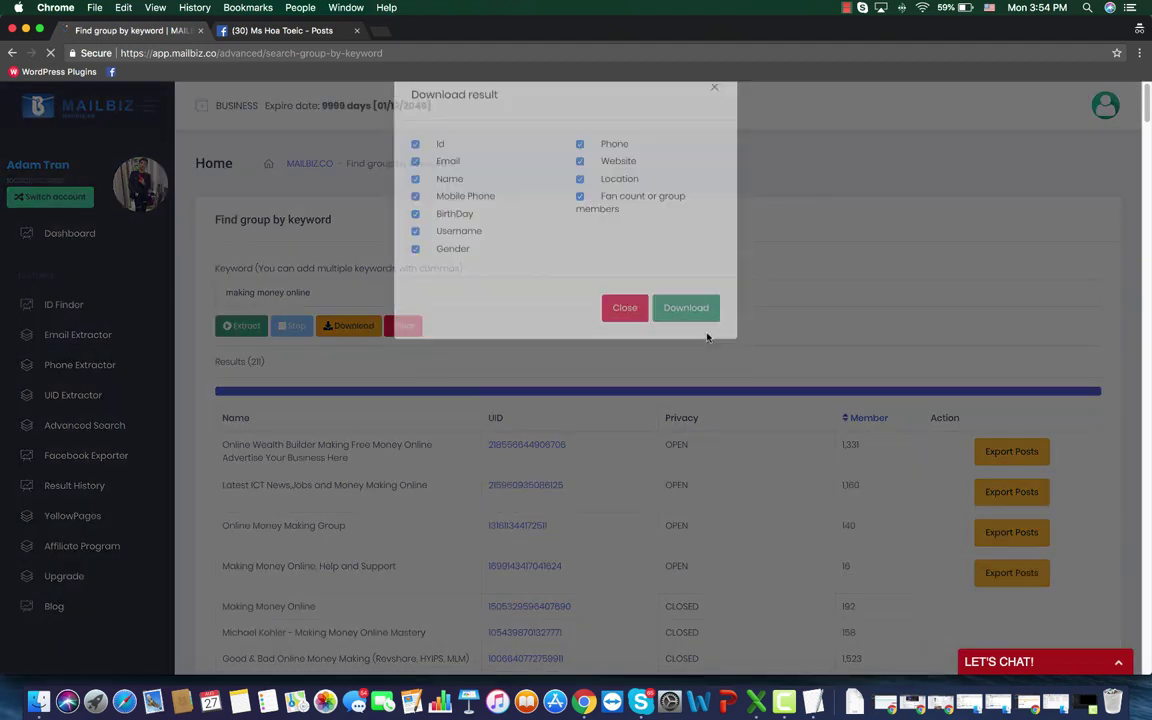
pyautogui.click(98, 676)
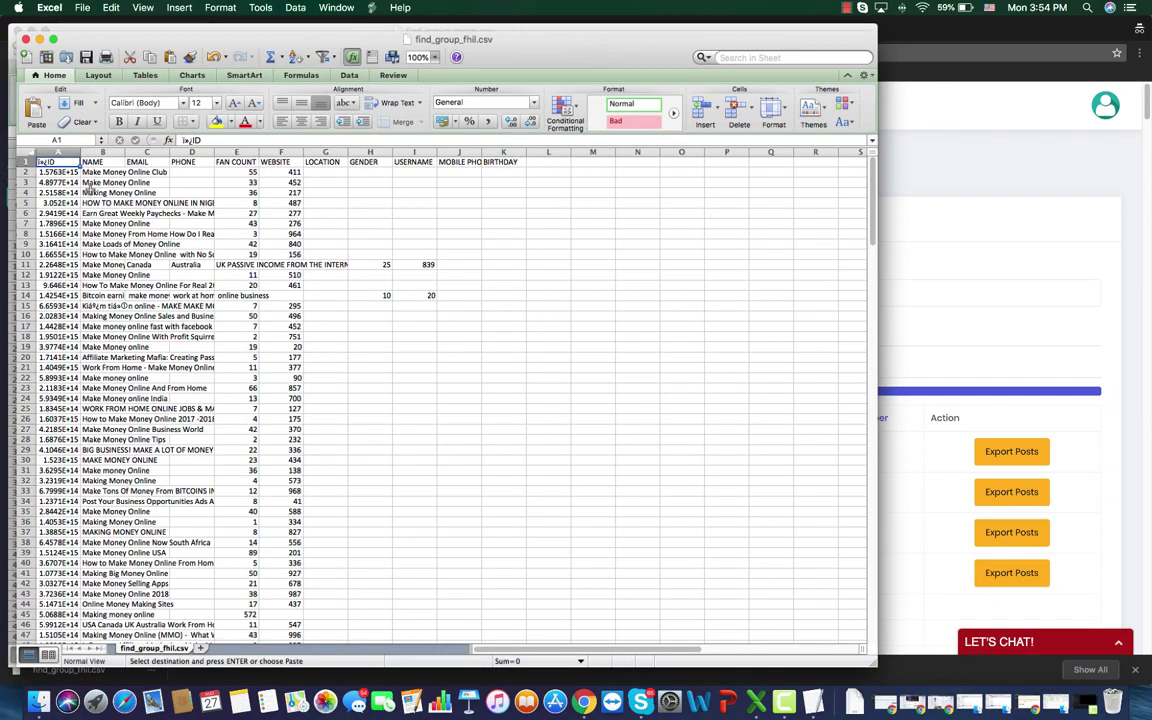
# Widen column A, give it custom number format 0 to show full IDs, and copy it.
pyautogui.moveTo(82, 152); pyautogui.dragTo(224, 152)
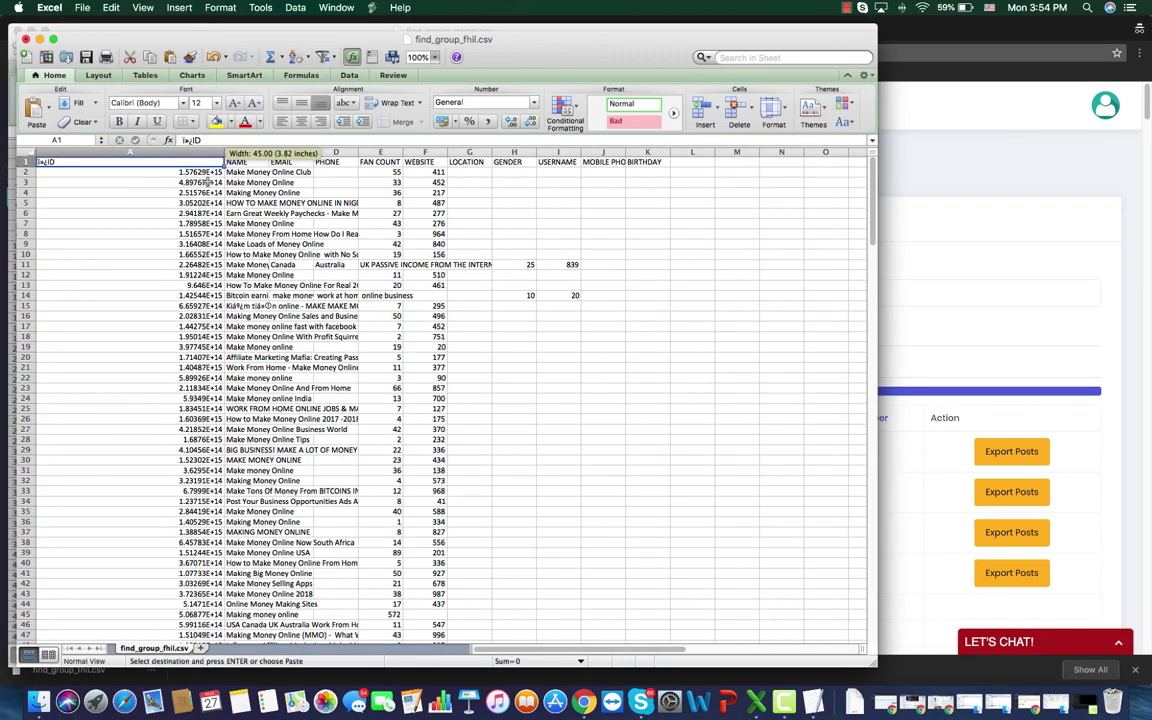
pyautogui.click(205, 173)
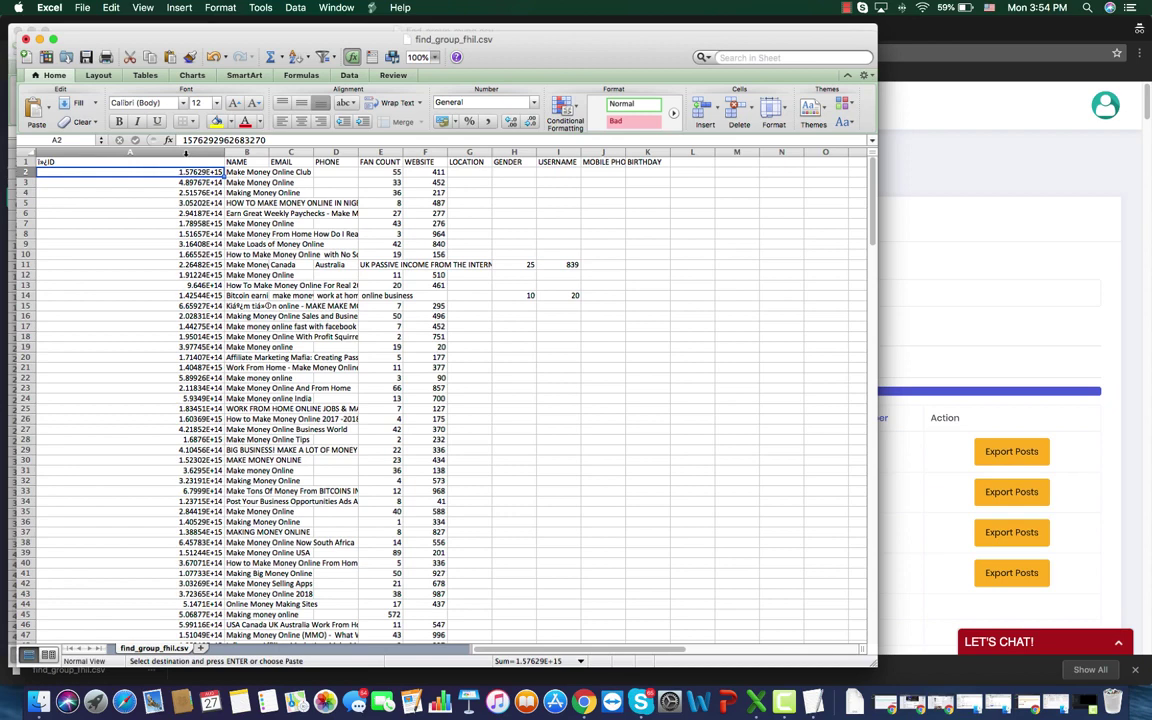
pyautogui.click(187, 151)
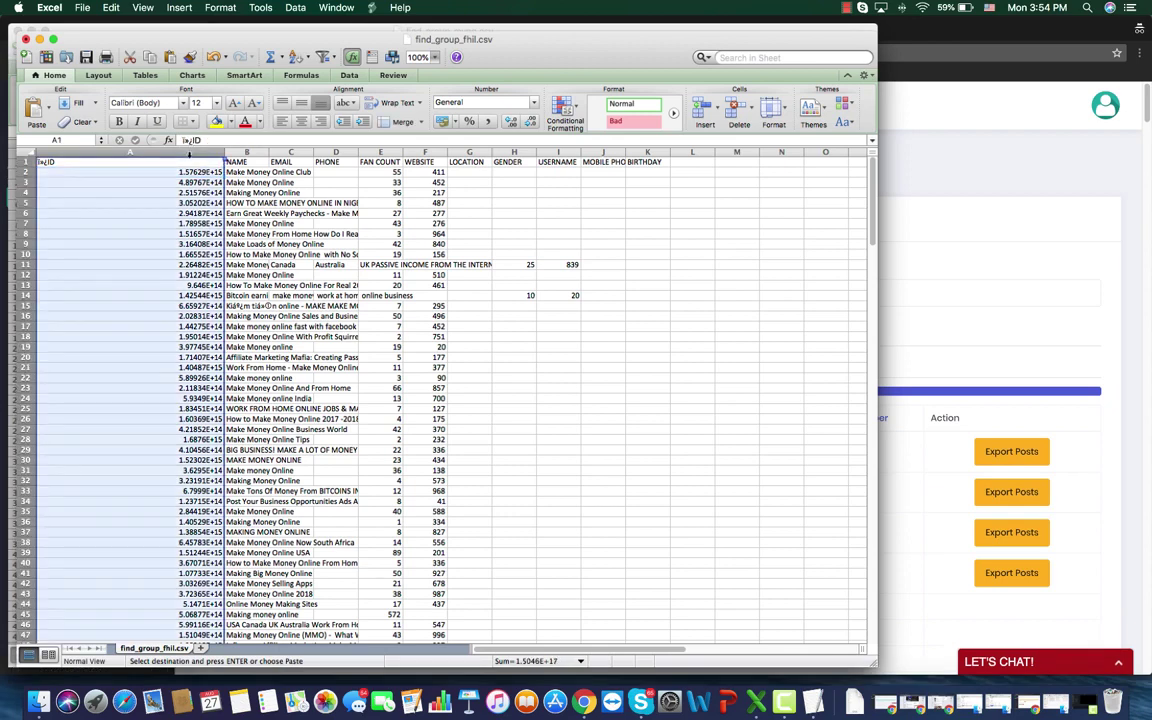
pyautogui.rightClick(189, 151)
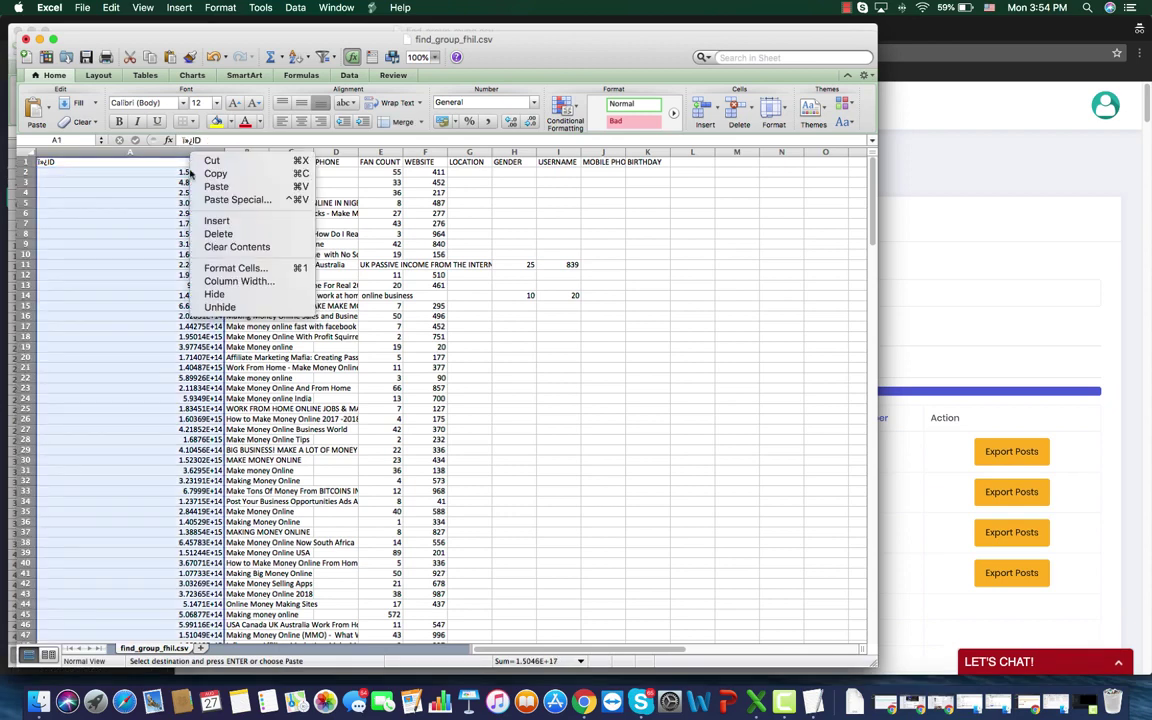
pyautogui.click(250, 268)
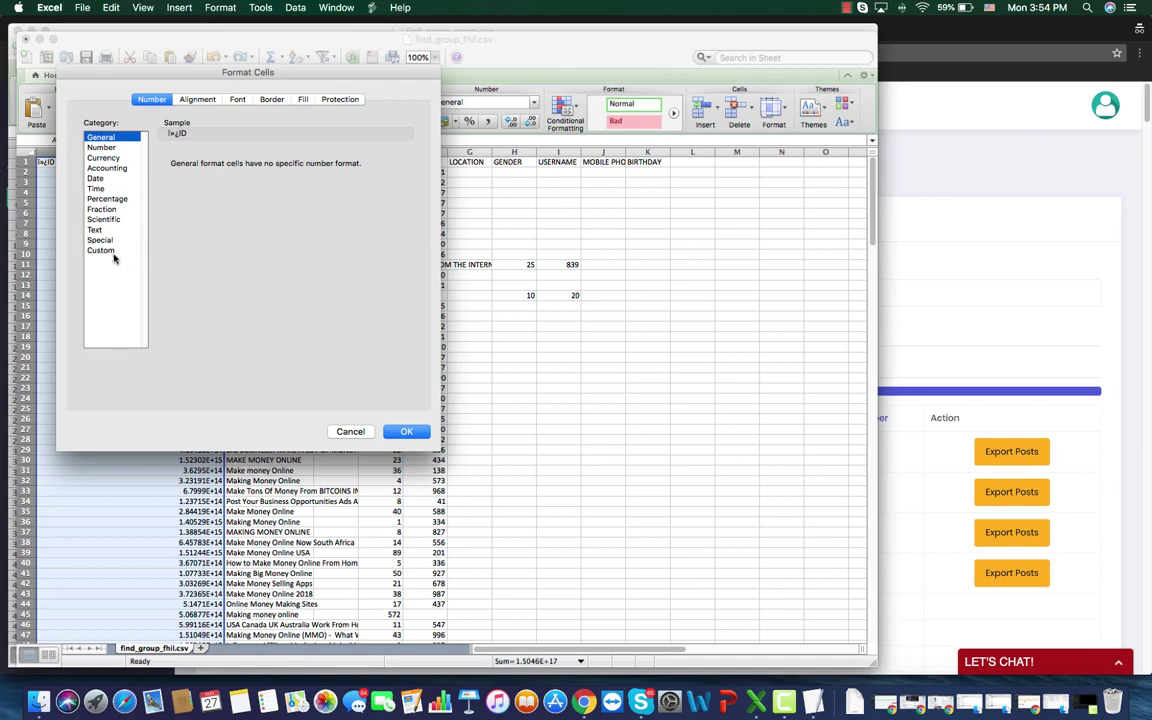
pyautogui.click(112, 250)
pyautogui.click(166, 206)
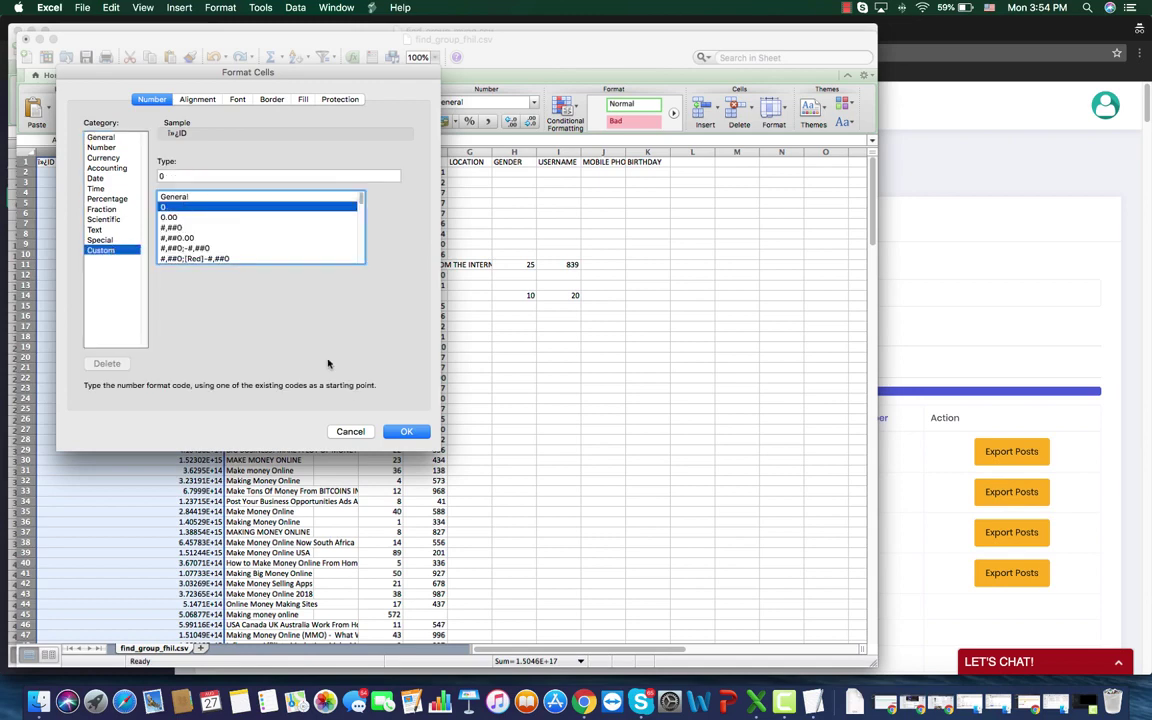
pyautogui.click(408, 431)
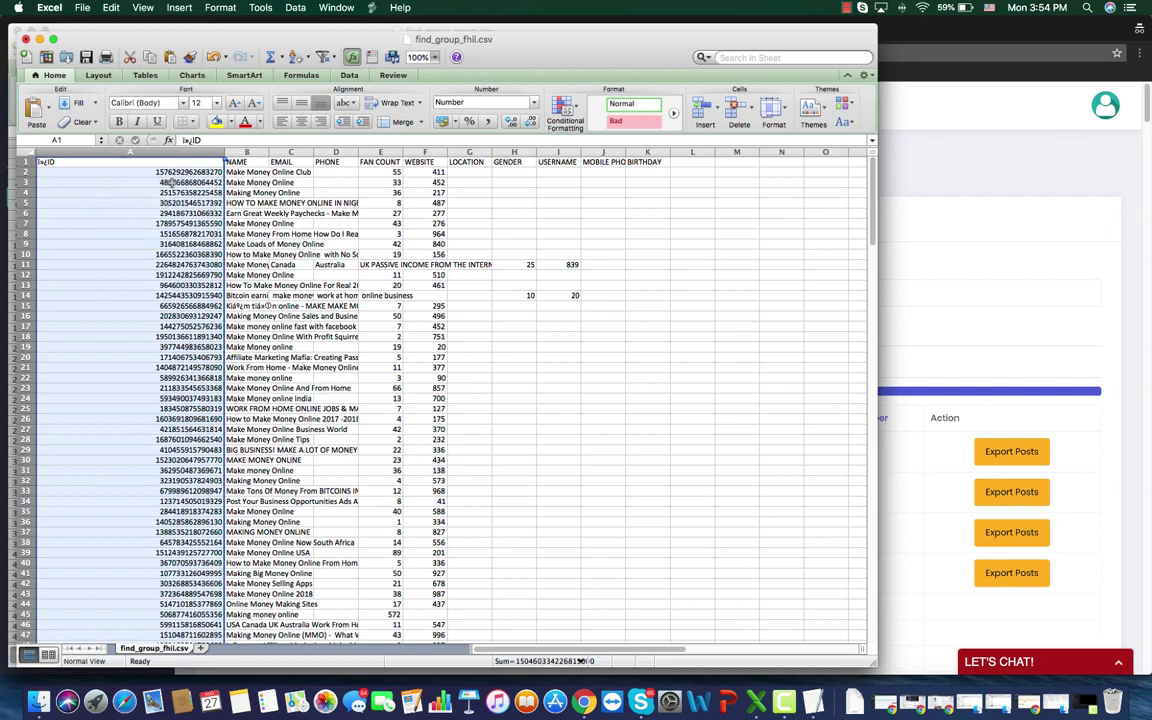
pyautogui.rightClick(141, 171)
pyautogui.click(158, 188)
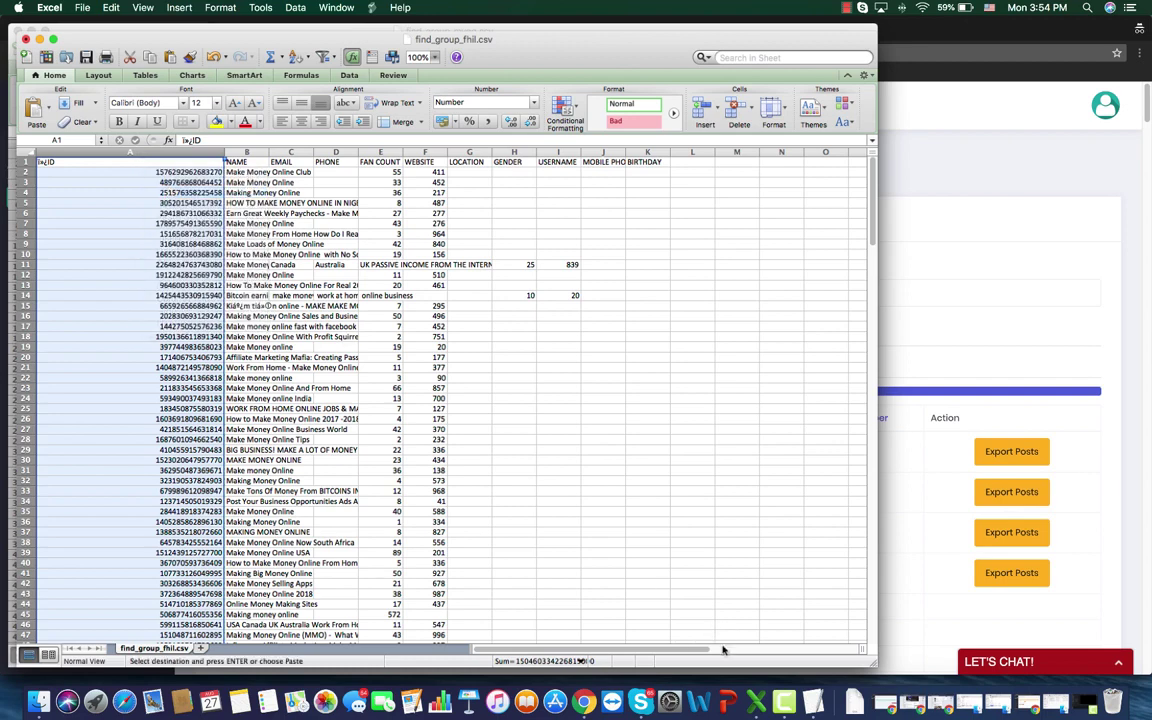
pyautogui.click(812, 701)
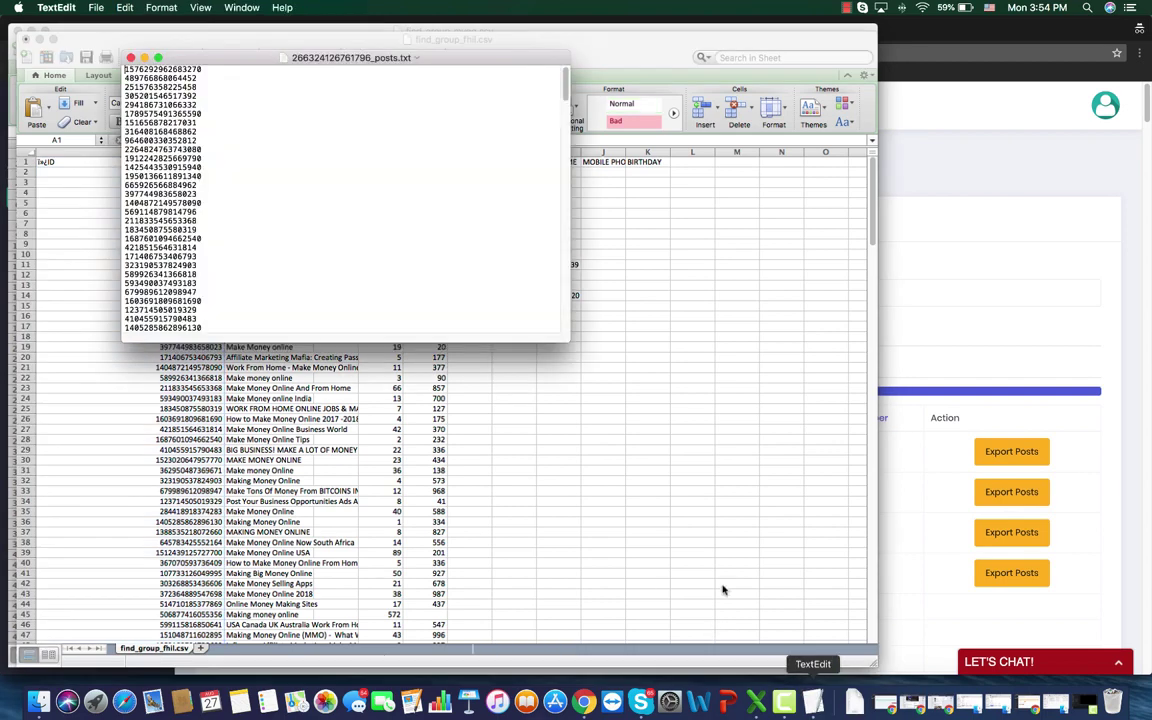
pyautogui.click(334, 283)
pyautogui.write('a')
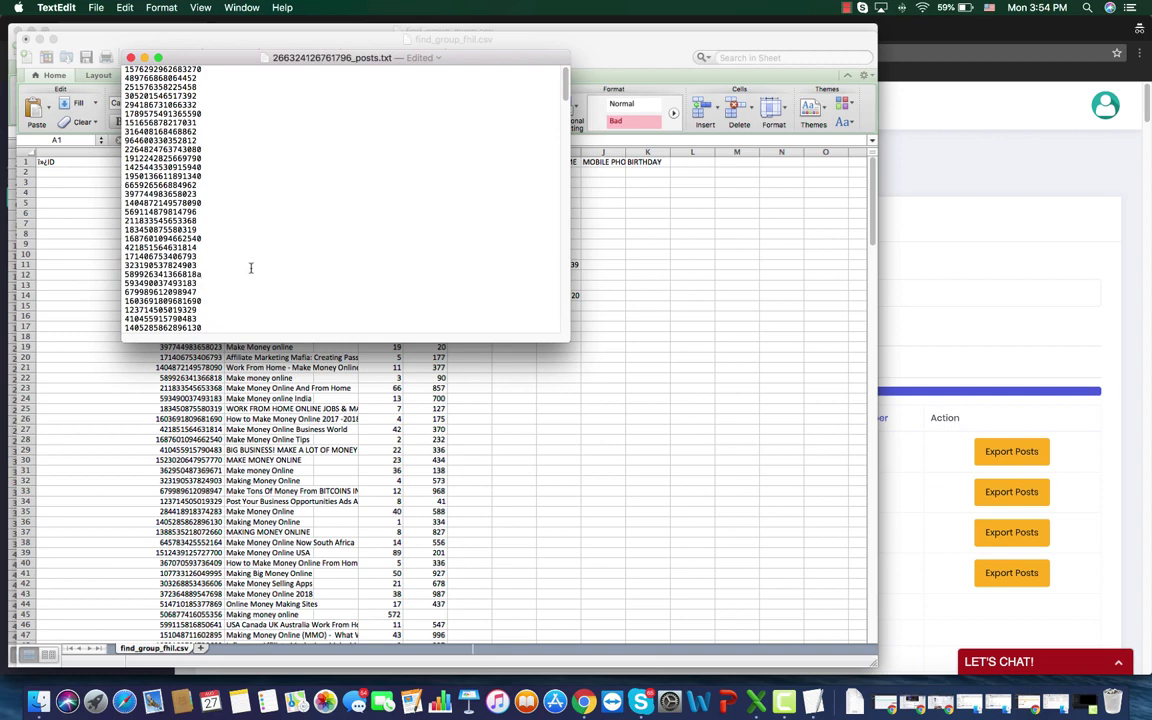
pyautogui.press('super+a')
pyautogui.rightClick(196, 178)
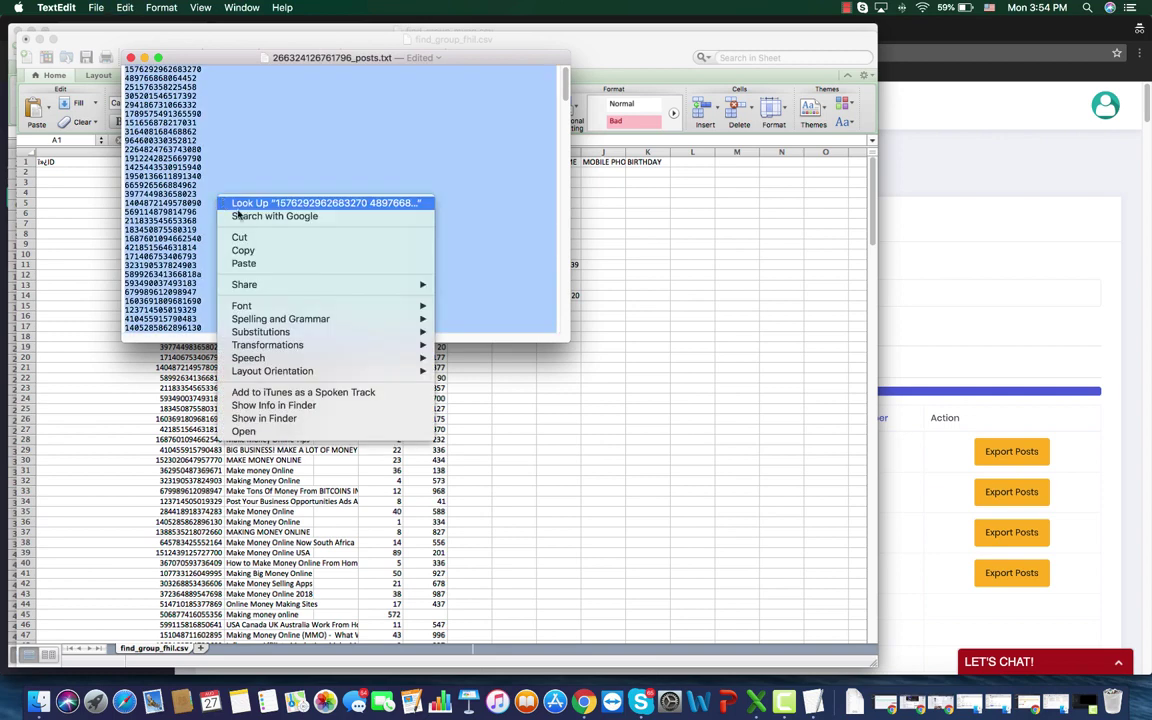
pyautogui.click(271, 264)
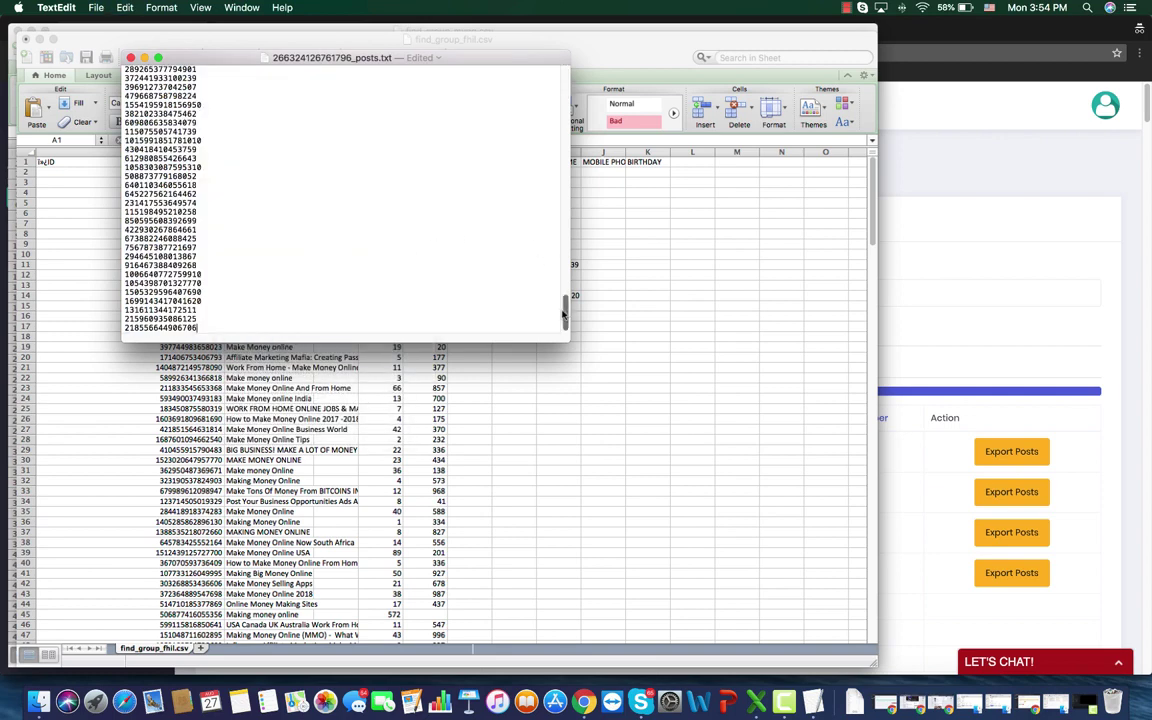
# Delete the FUTURENET & FUTURE ADPRO line and the ID header, then save the file.
pyautogui.scroll(-2, 565, 310)
pyautogui.scroll(3, 565, 310)
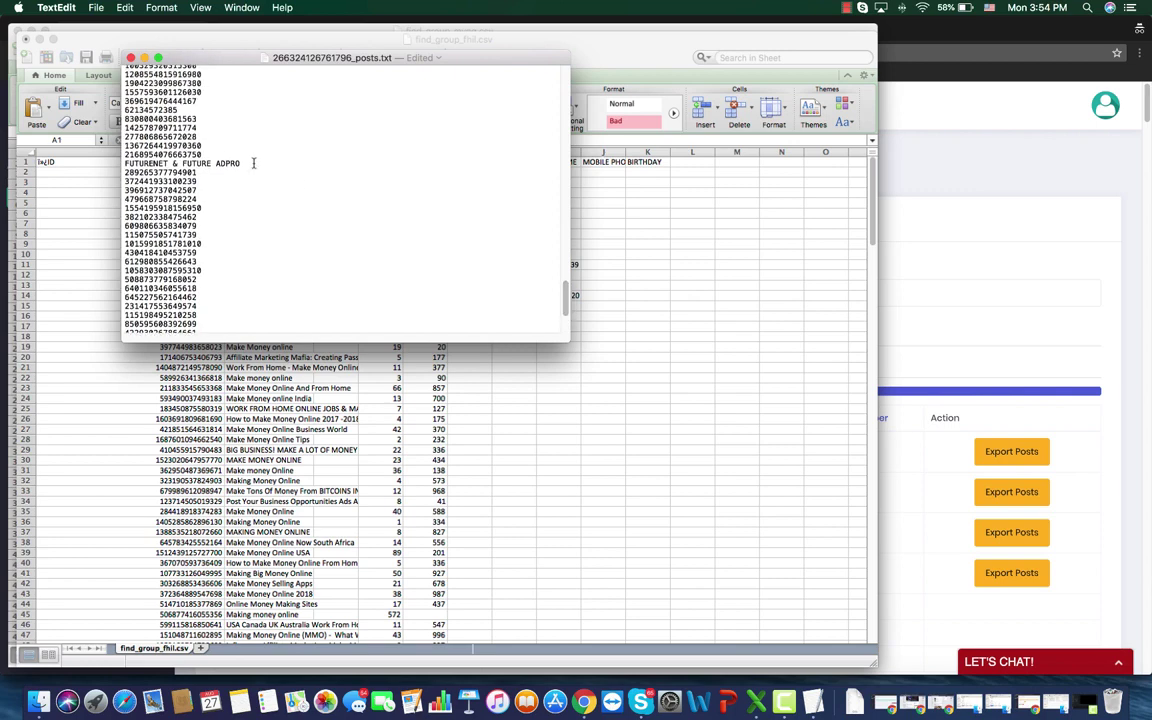
pyautogui.moveTo(253, 163); pyautogui.dragTo(128, 163)
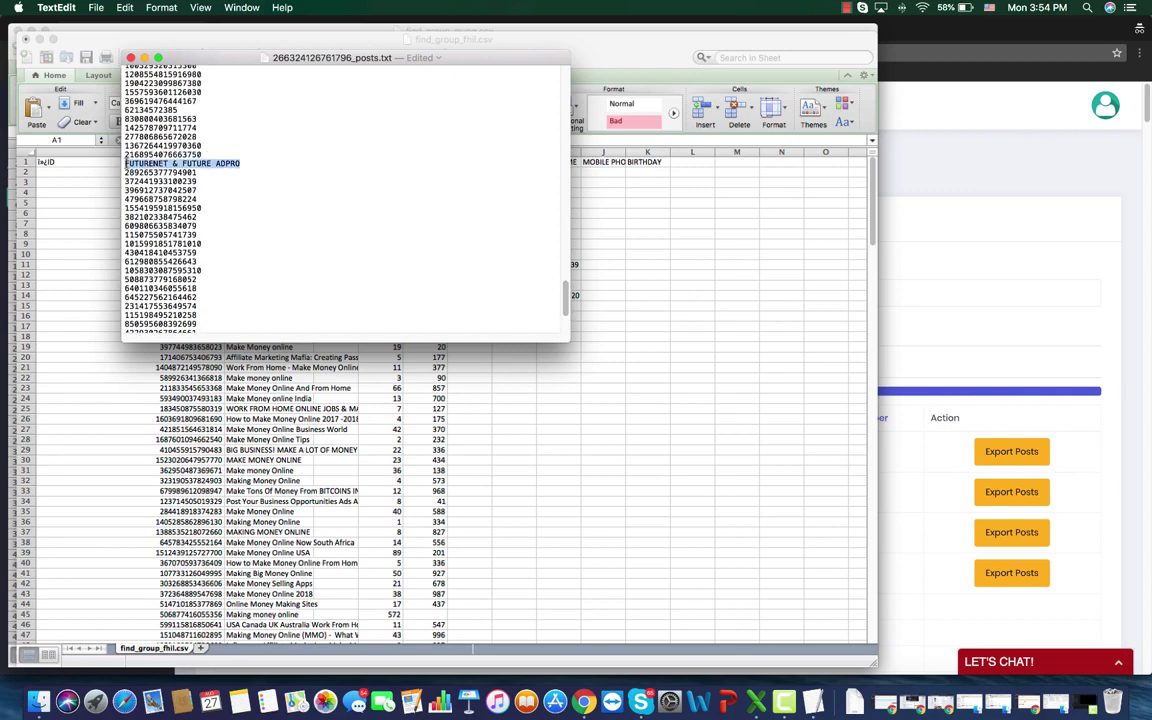
pyautogui.press('BackSpace')
pyautogui.press('BackSpace')
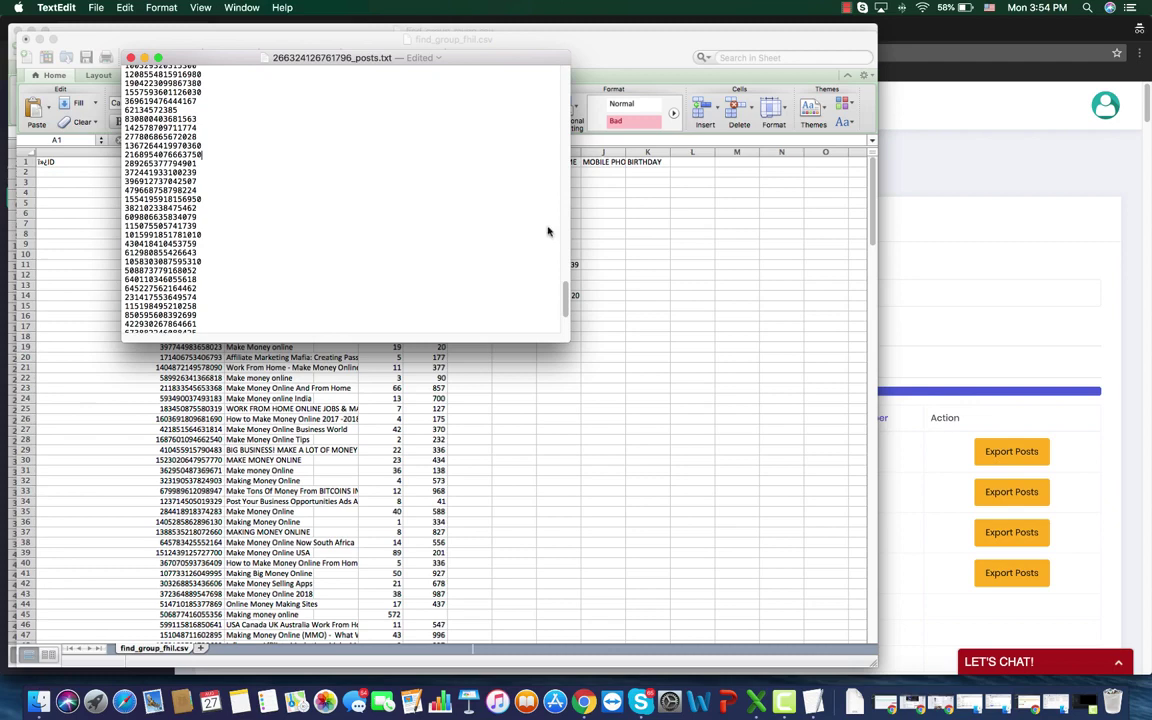
pyautogui.moveTo(569, 295); pyautogui.dragTo(566, 88)
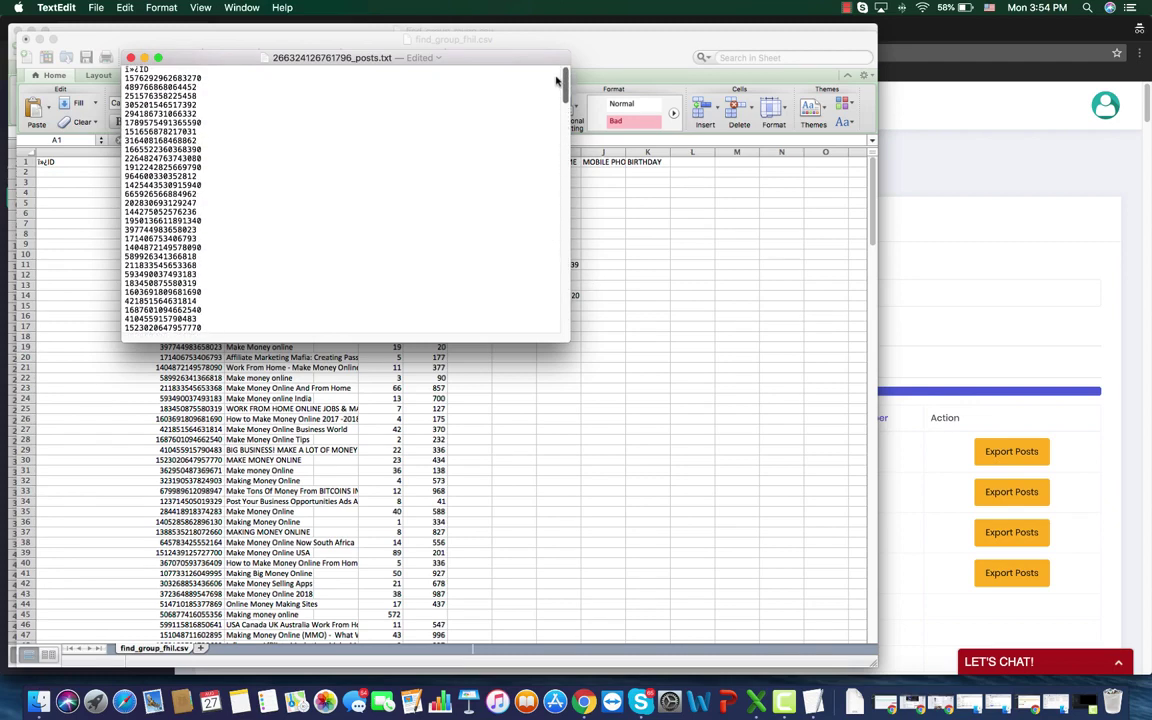
pyautogui.moveTo(148, 68); pyautogui.dragTo(116, 68)
pyautogui.press('BackSpace')
pyautogui.press('BackSpace')
pyautogui.press('super+s')
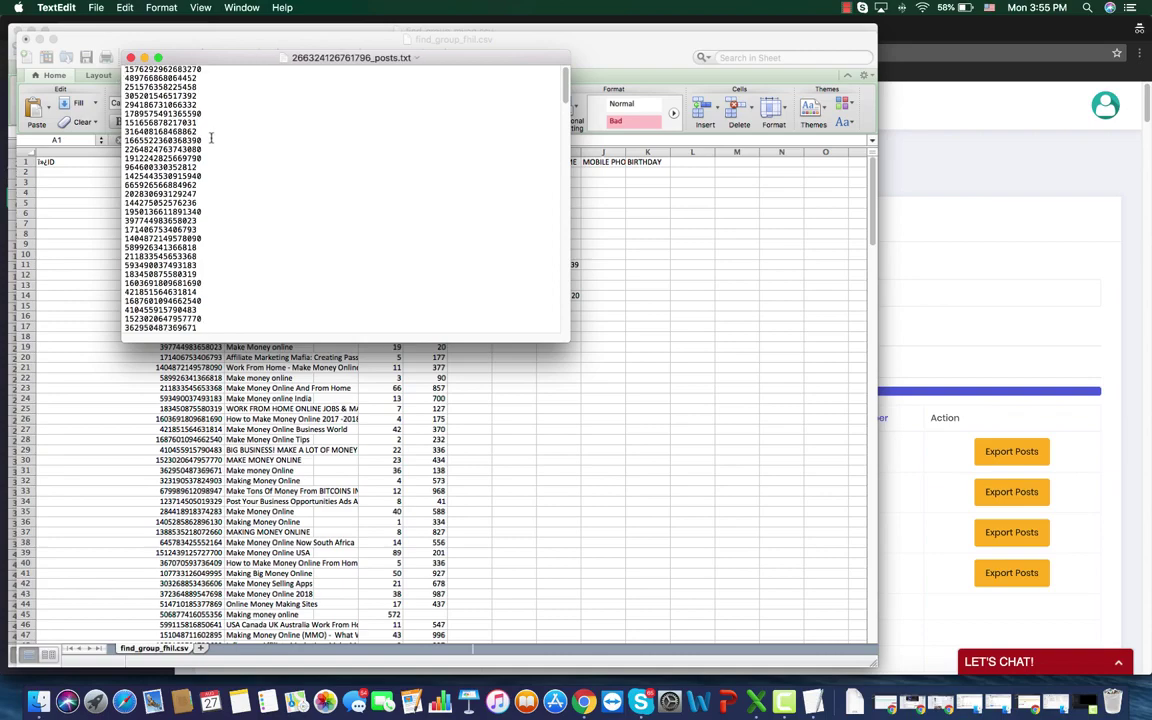
pyautogui.hotkey('ctrl', 'Up')
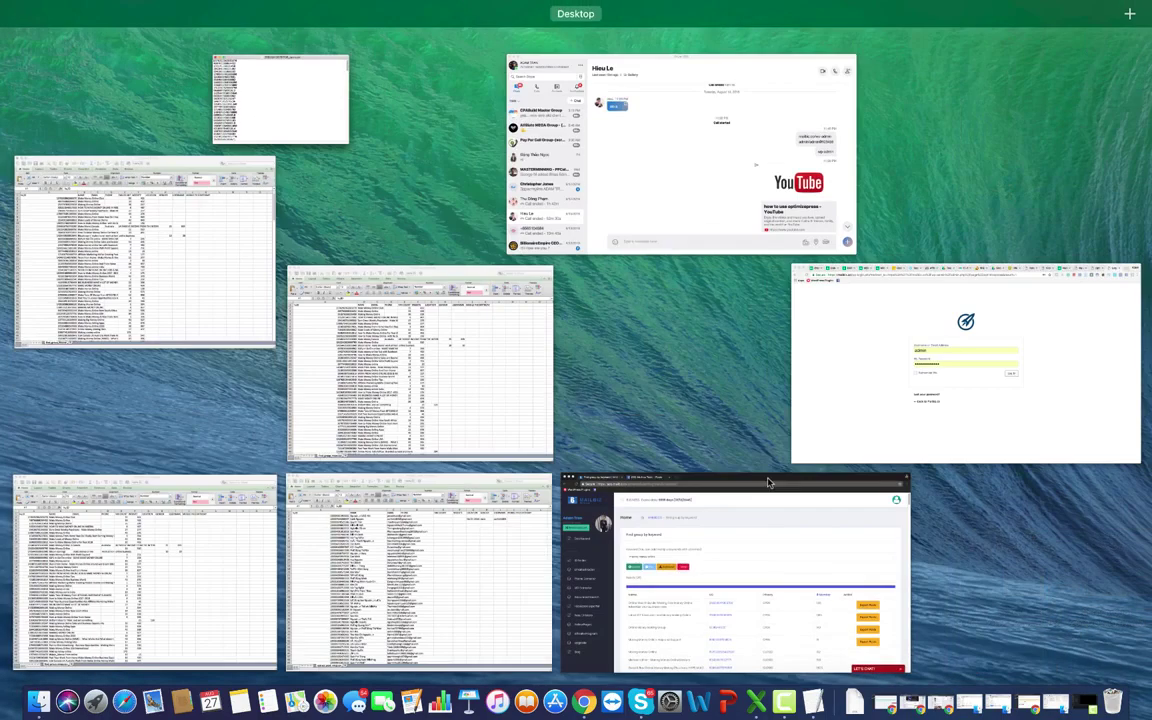
pyautogui.click(787, 491)
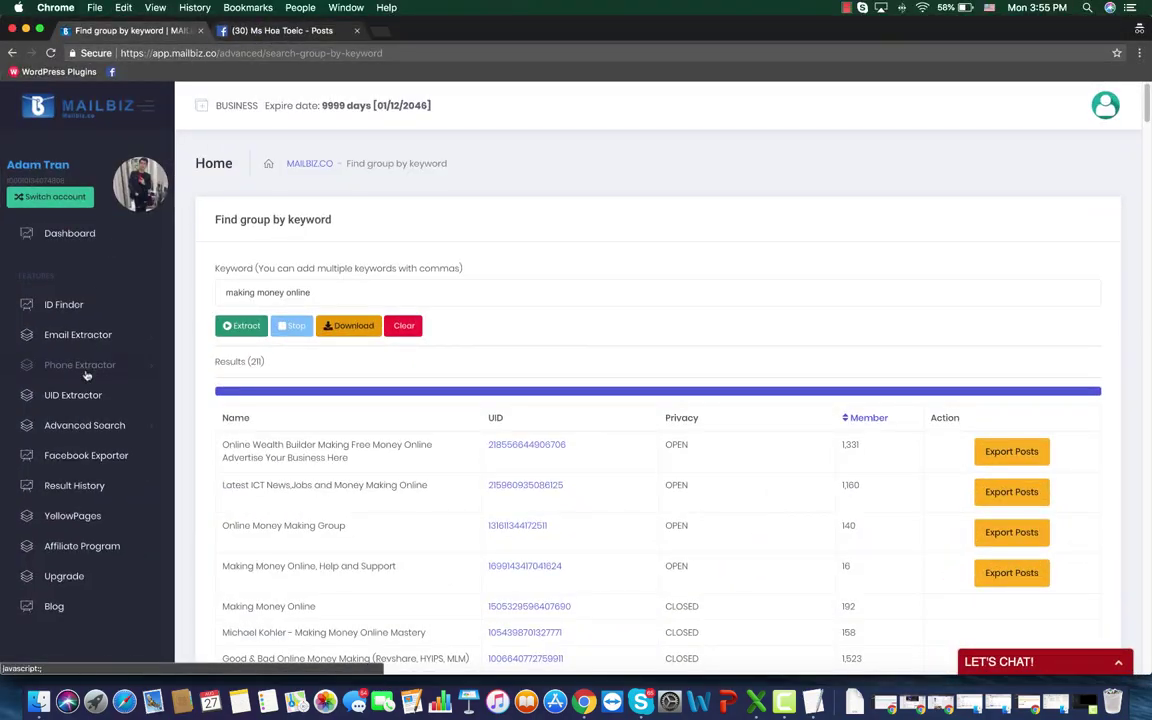
pyautogui.click(80, 334)
pyautogui.click(84, 419)
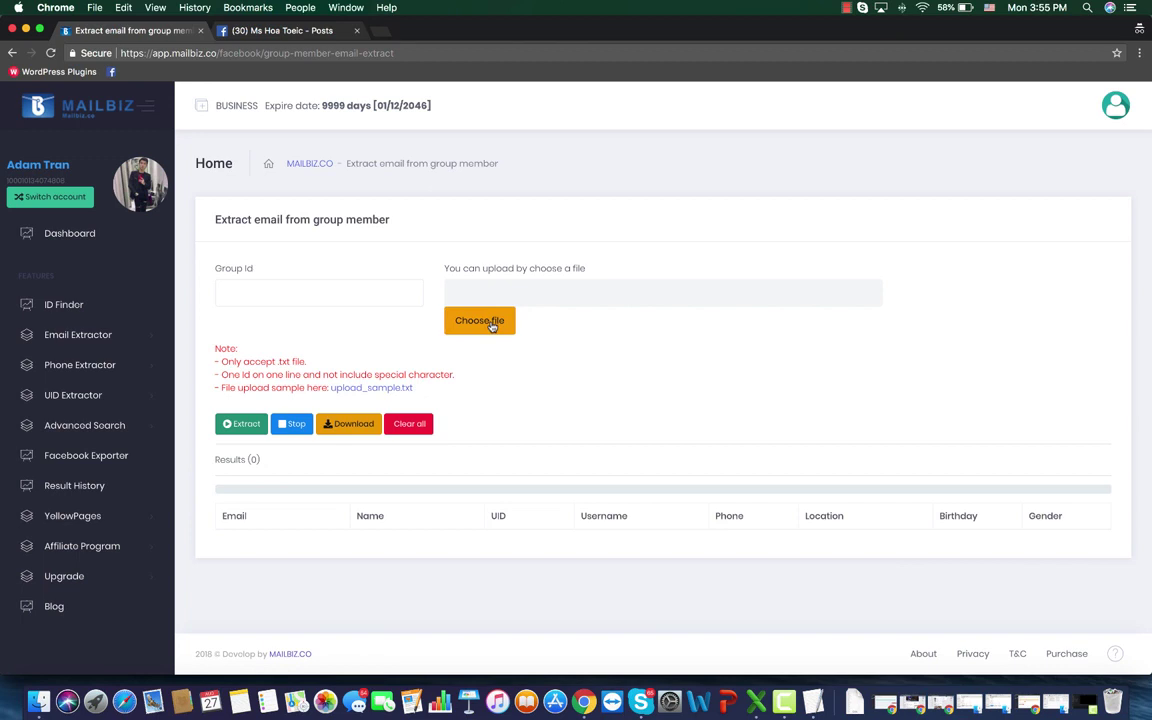
pyautogui.click(480, 321)
pyautogui.click(490, 131)
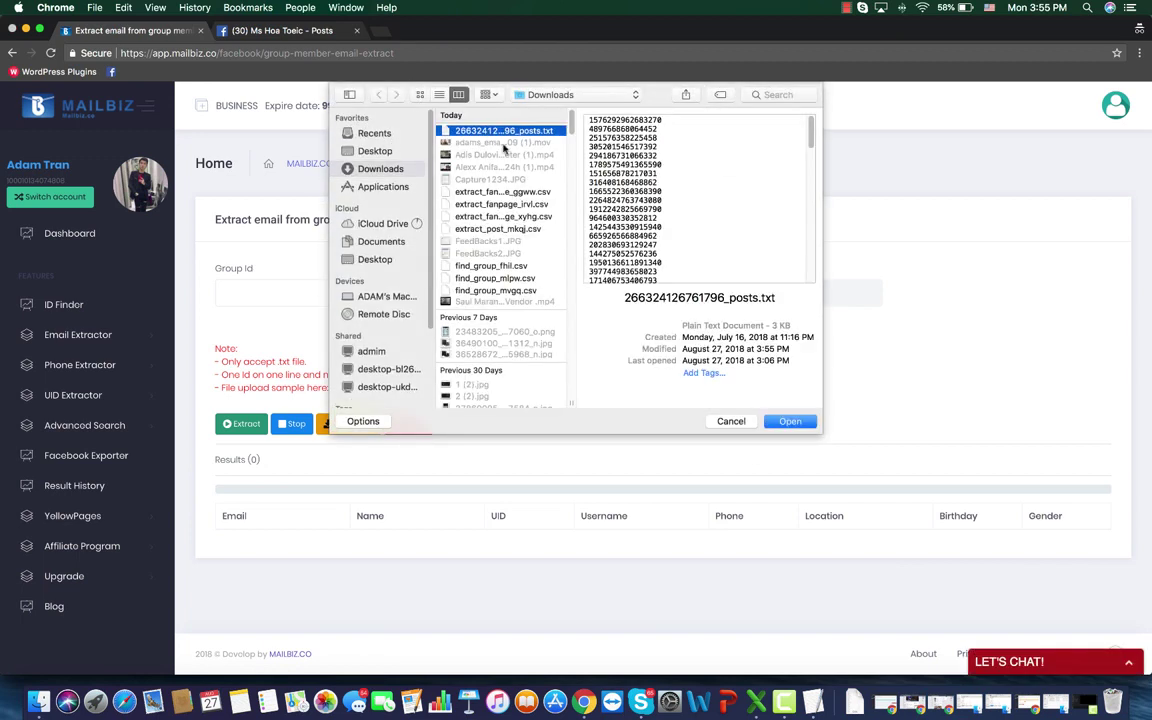
pyautogui.click(789, 421)
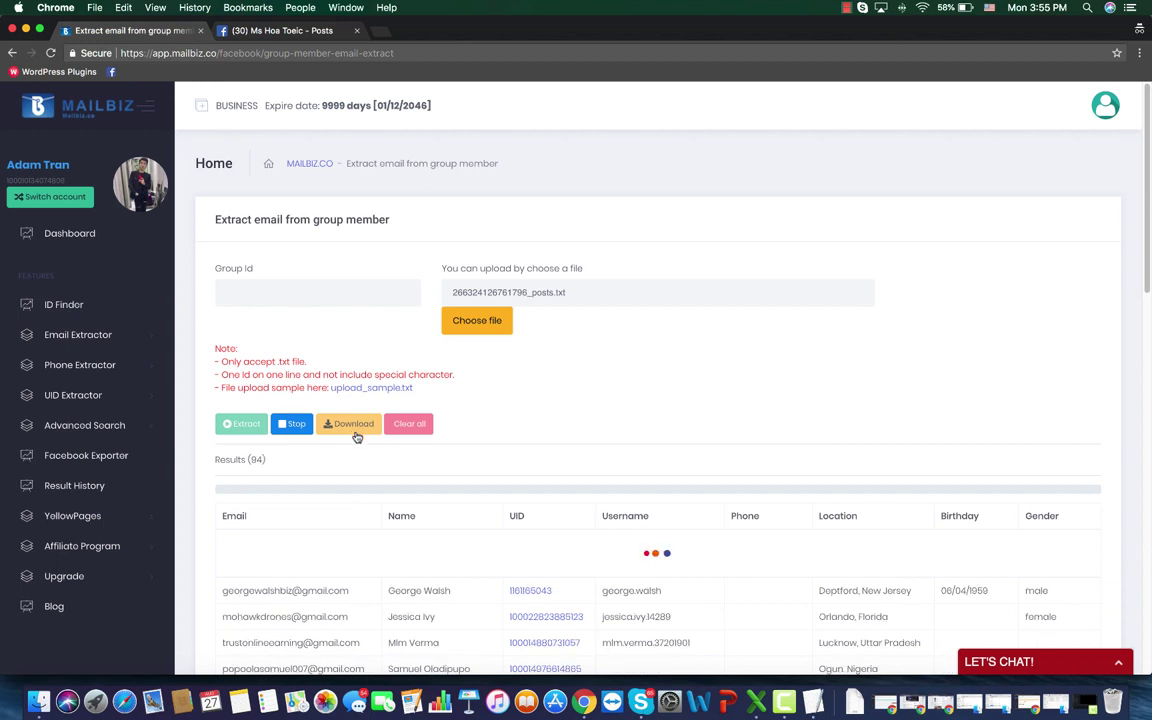
# Open Advanced Search > Search Group and put the cursor in the empty Keyword field.
pyautogui.click(82, 426)
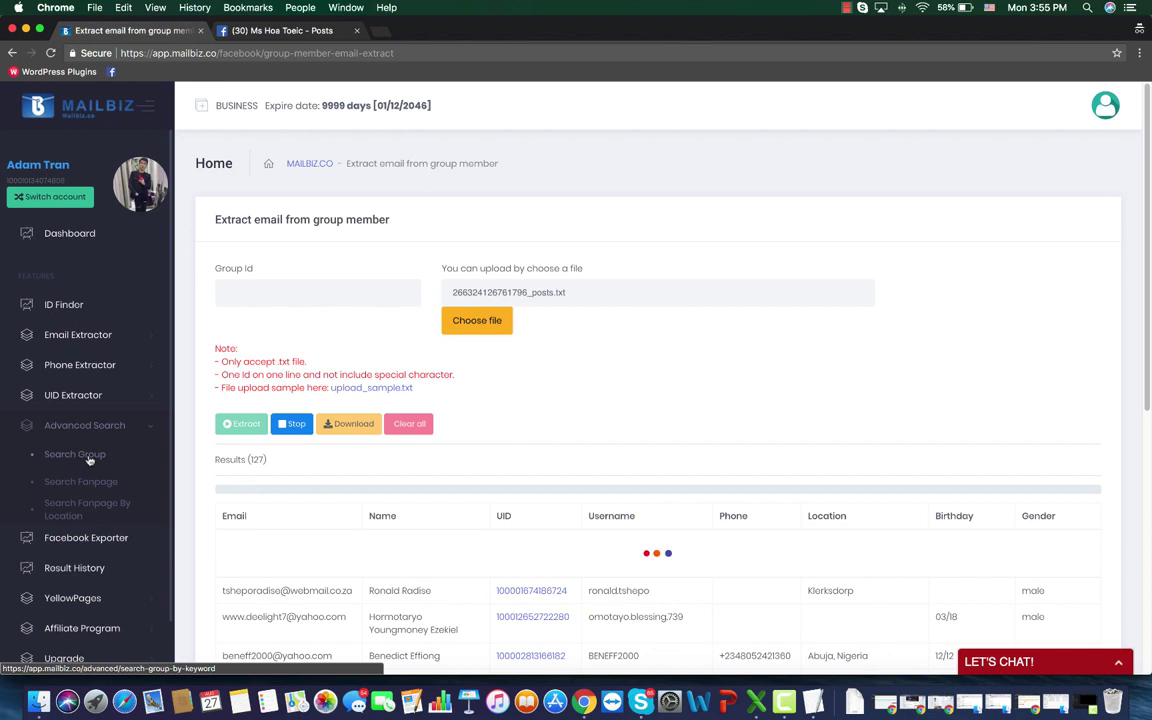
pyautogui.click(95, 458)
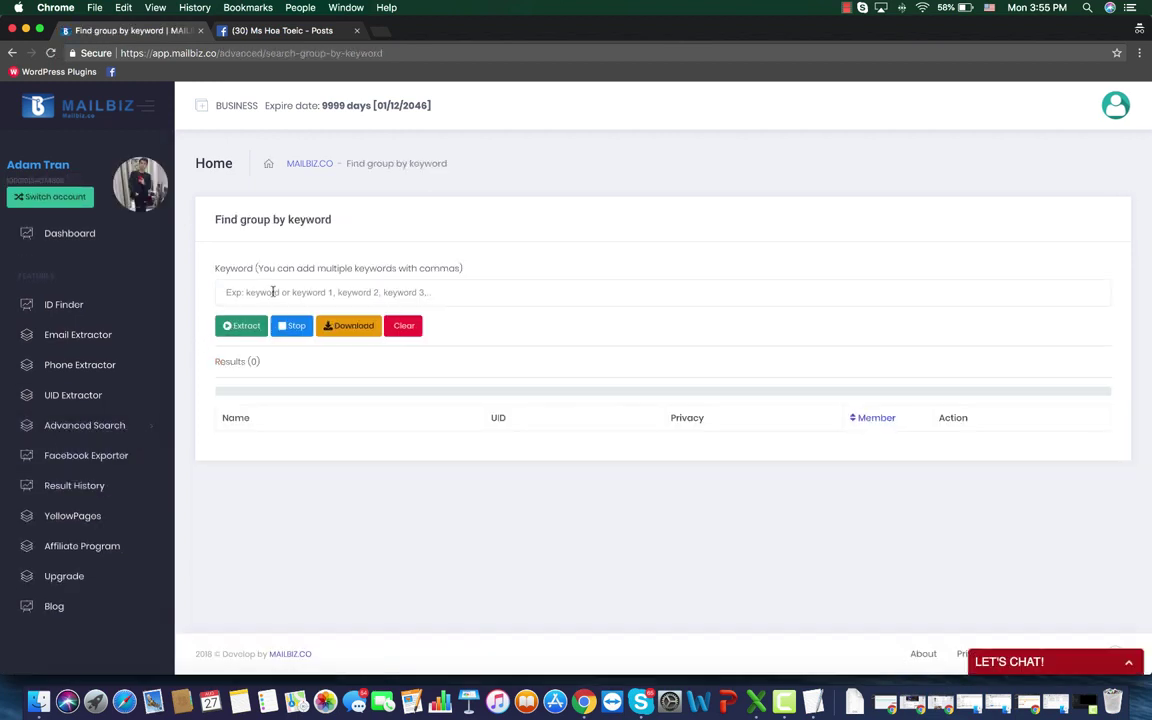
pyautogui.click(272, 292)
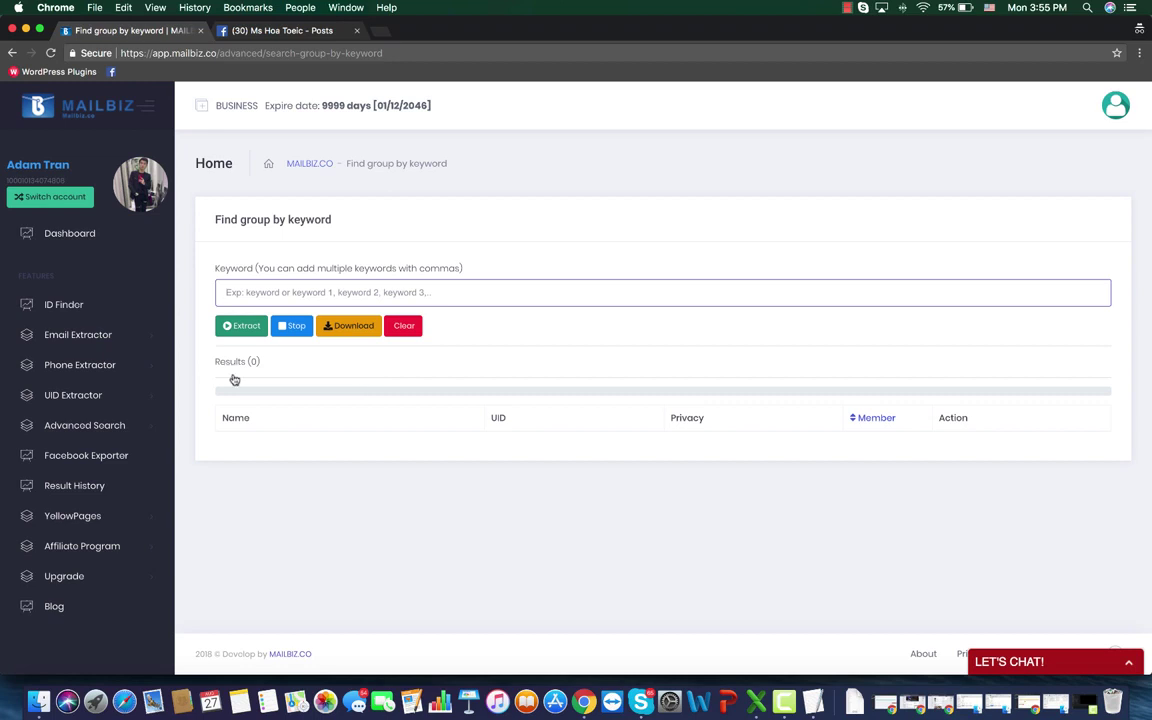
# Open Email Extractor > Group Extractor and put the cursor in the empty Group Id field.
pyautogui.click(77, 334)
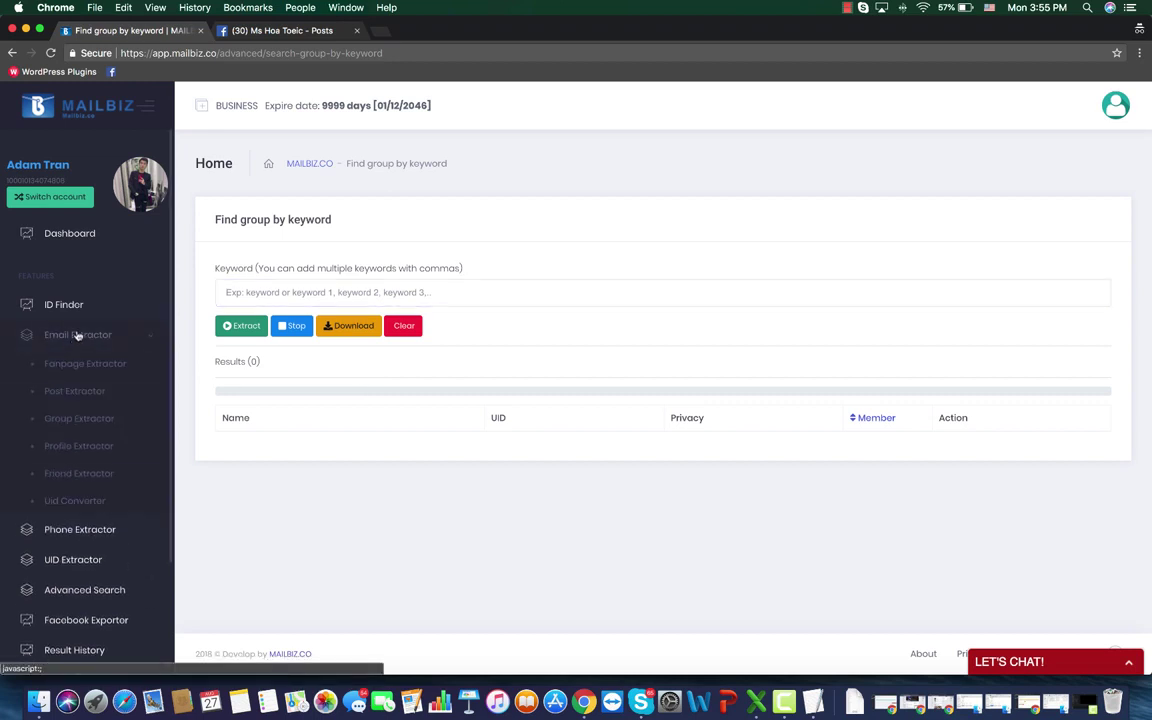
pyautogui.click(87, 419)
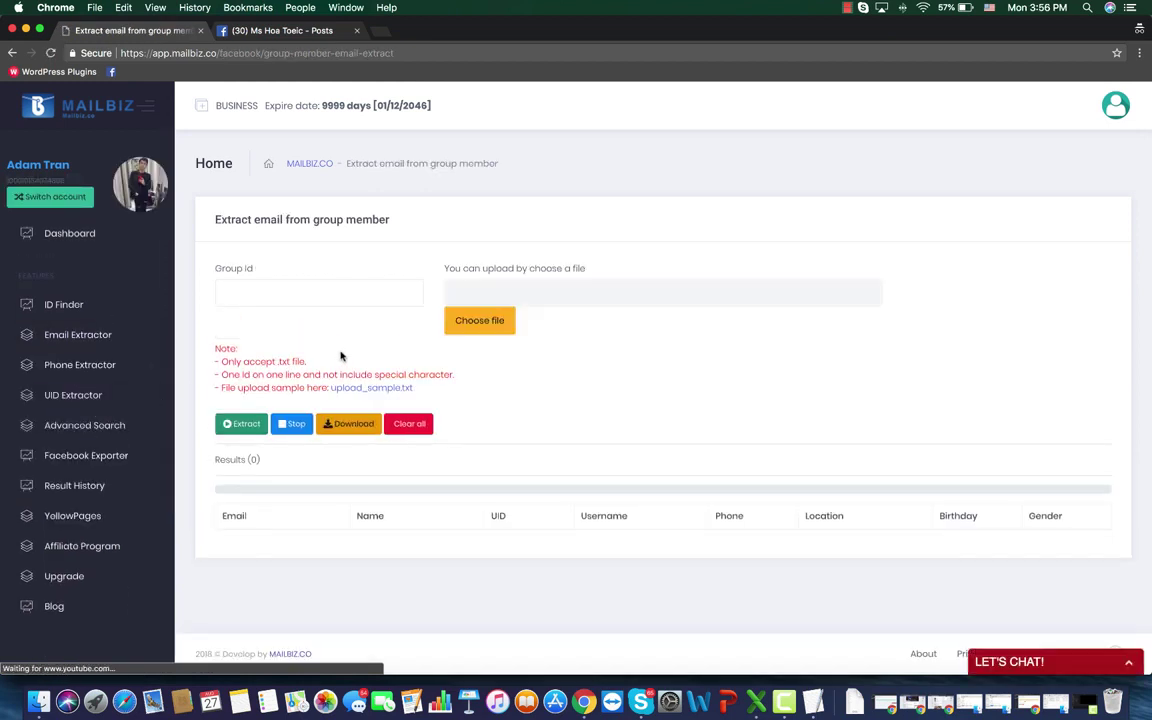
pyautogui.click(336, 297)
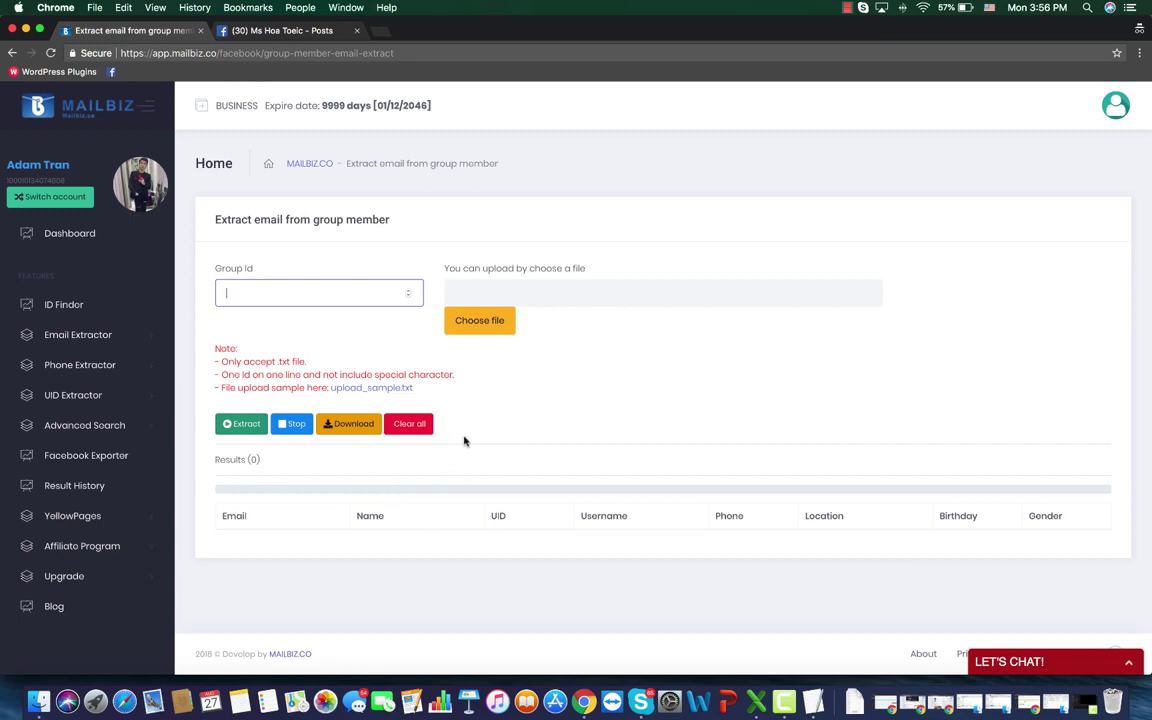
pyautogui.click(847, 8)
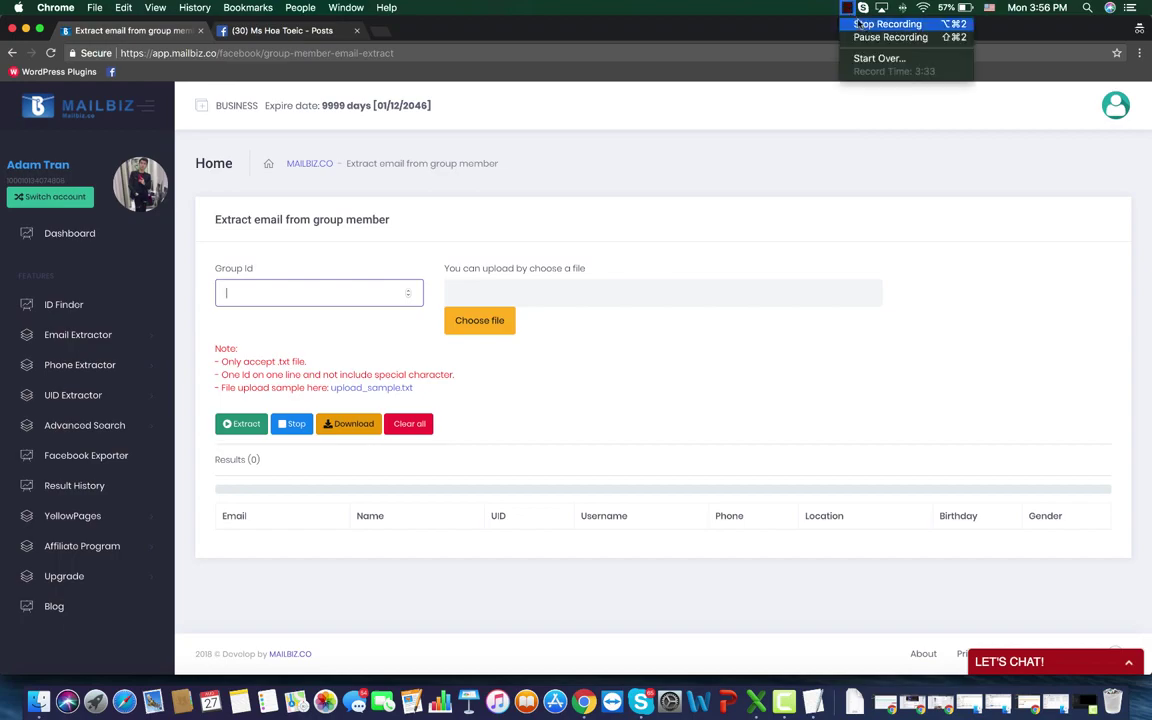